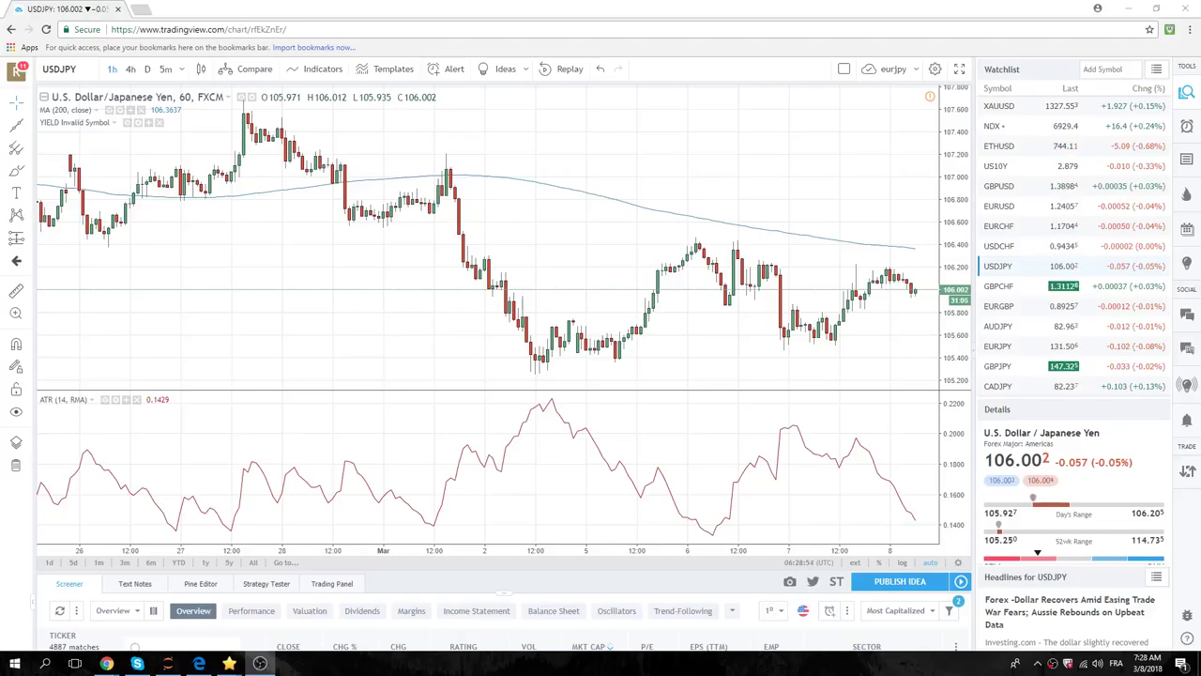
# Load the GBPUSD hourly chart from the watchlist, keeping MA 200 and ATR 14.
pyautogui.click(998, 186)
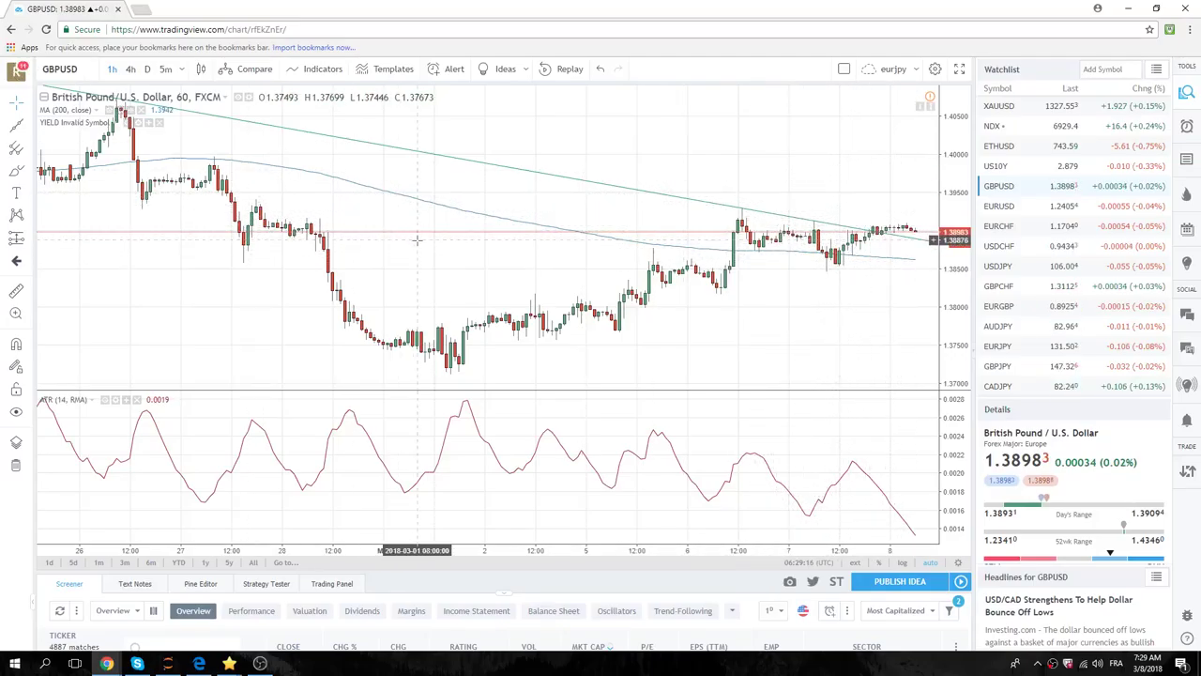
pyautogui.scroll(-3, 413, 240)
pyautogui.scroll(2, 878, 178)
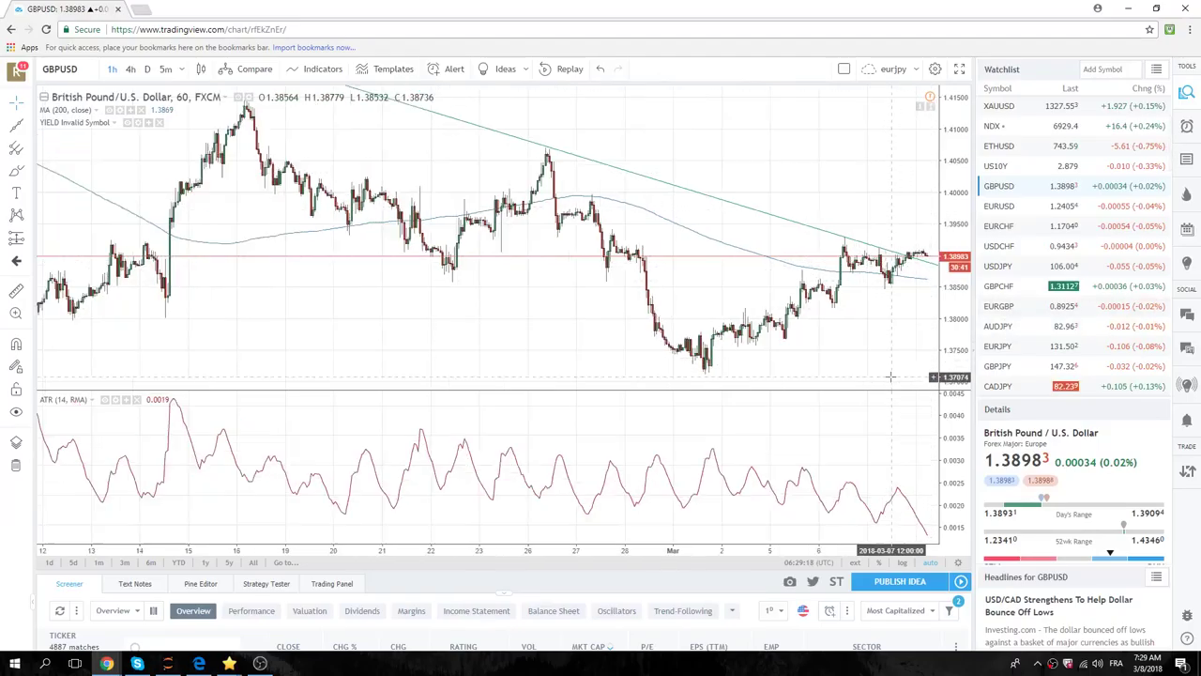
pyautogui.scroll(2, 877, 178)
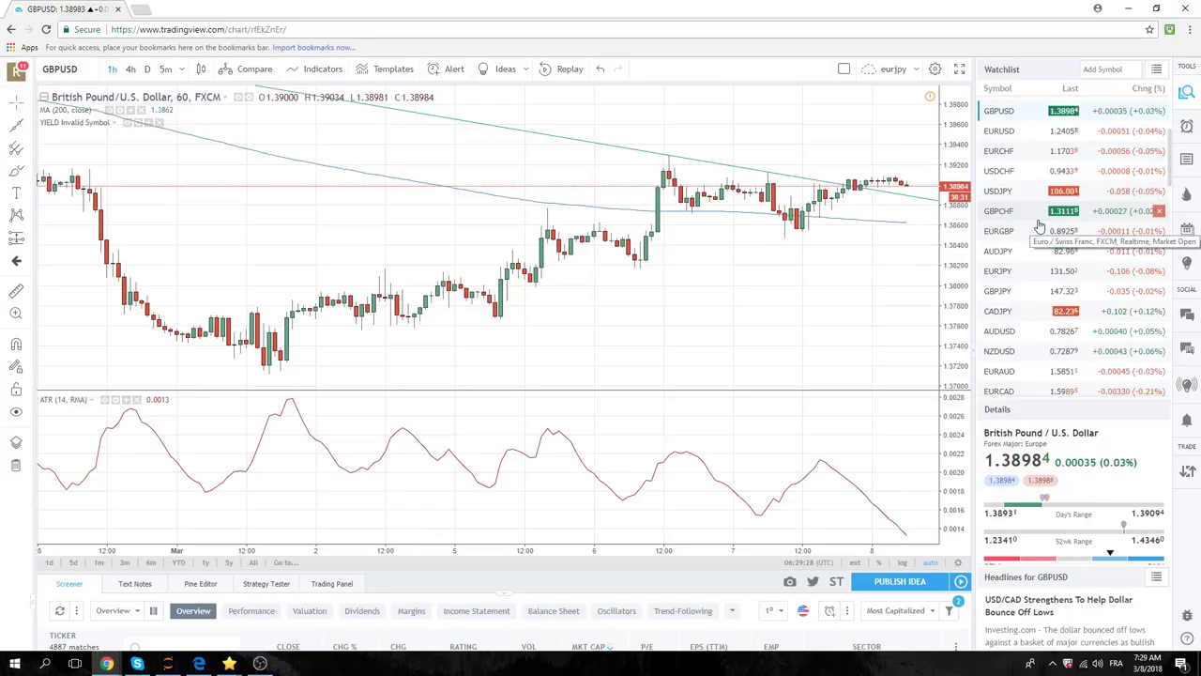
pyautogui.scroll(-2, 1040, 224)
# Review USDCAD on the daily (1D) timeframe, then switch the chart to EURCAD.
pyautogui.click(1023, 361)
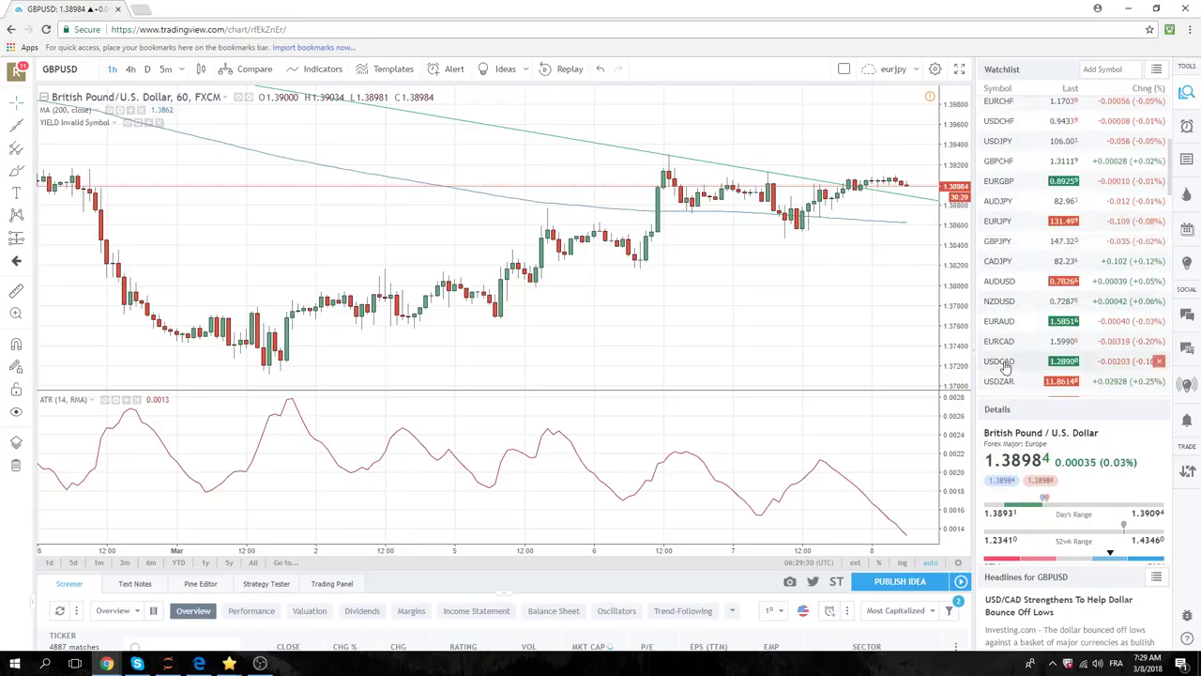
pyautogui.click(147, 69)
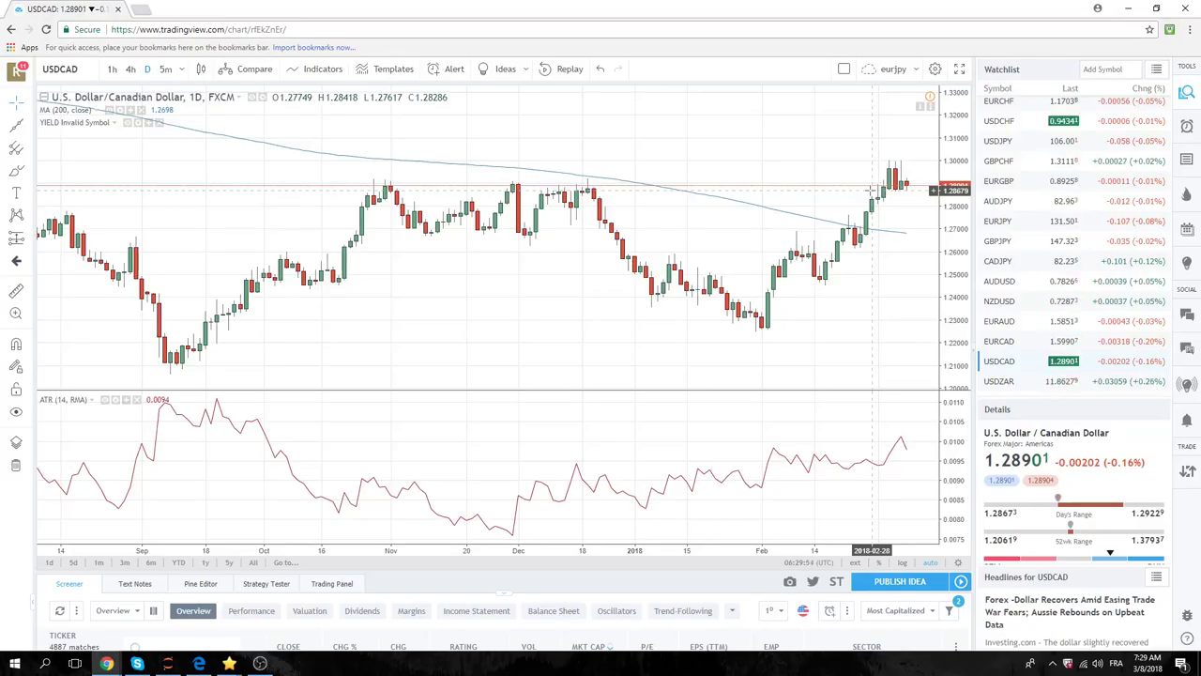
pyautogui.click(999, 342)
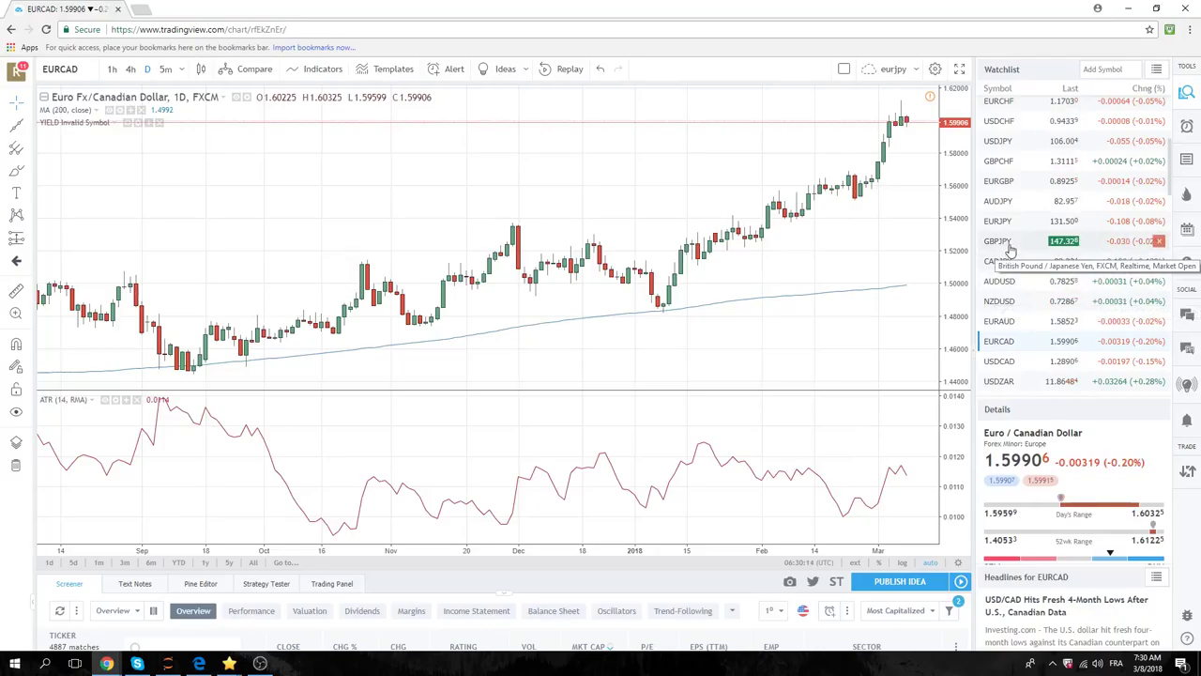
# Load CADJPY daily candles from lower in the watchlist, then return the list to the top.
pyautogui.scroll(-1, 1012, 254)
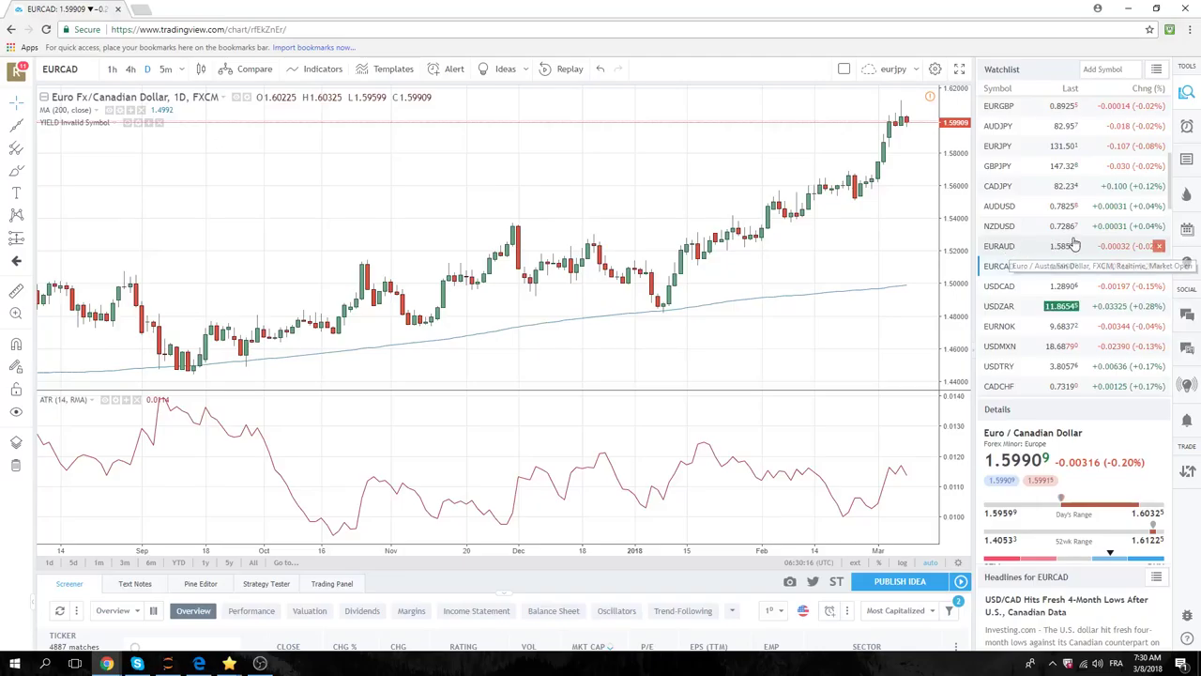
pyautogui.click(1023, 186)
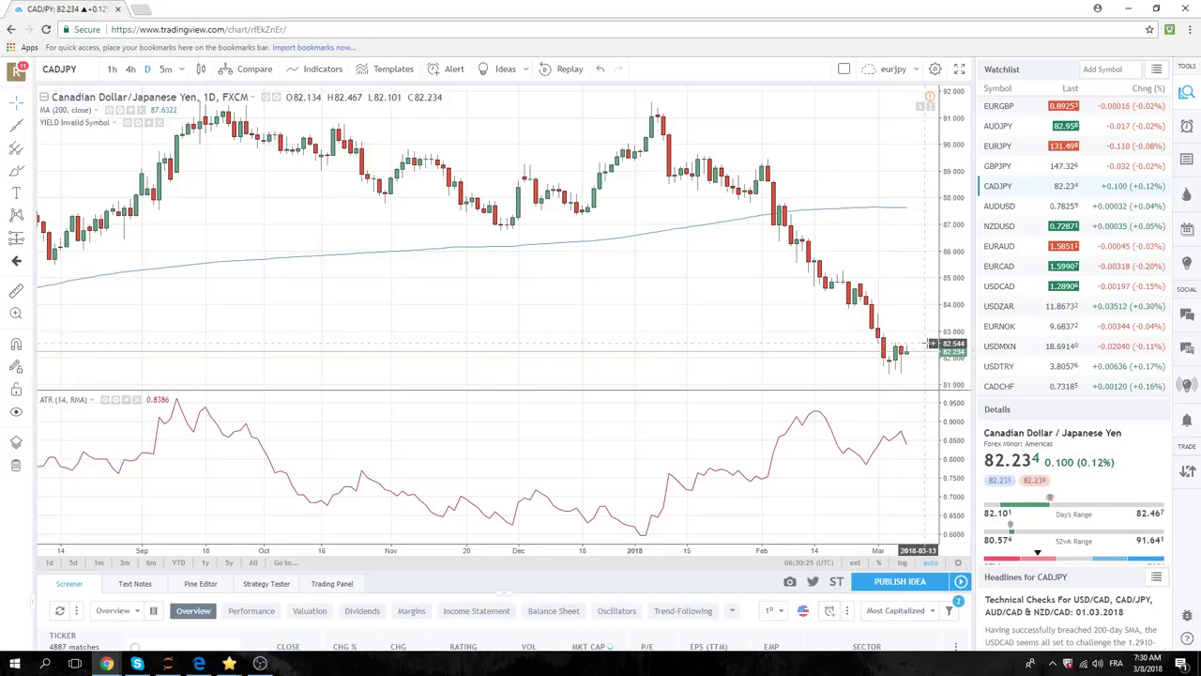
pyautogui.scroll(1, 1042, 273)
pyautogui.scroll(4, 1042, 273)
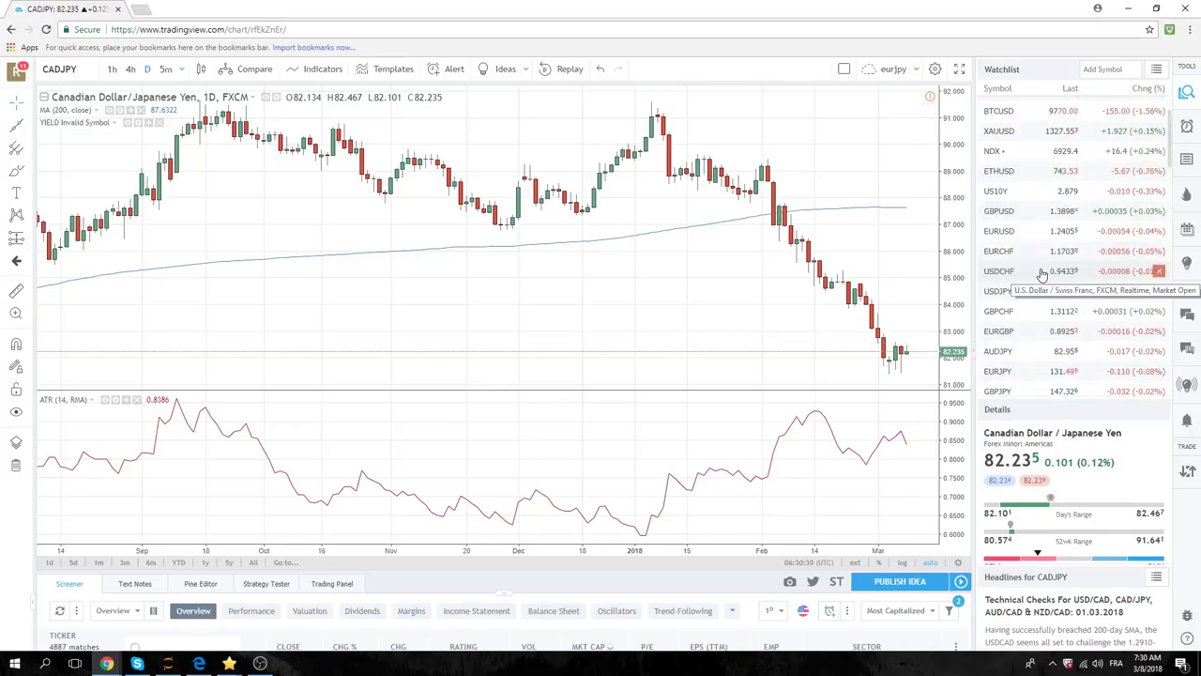
pyautogui.scroll(2, 1037, 268)
pyautogui.scroll(2, 1032, 249)
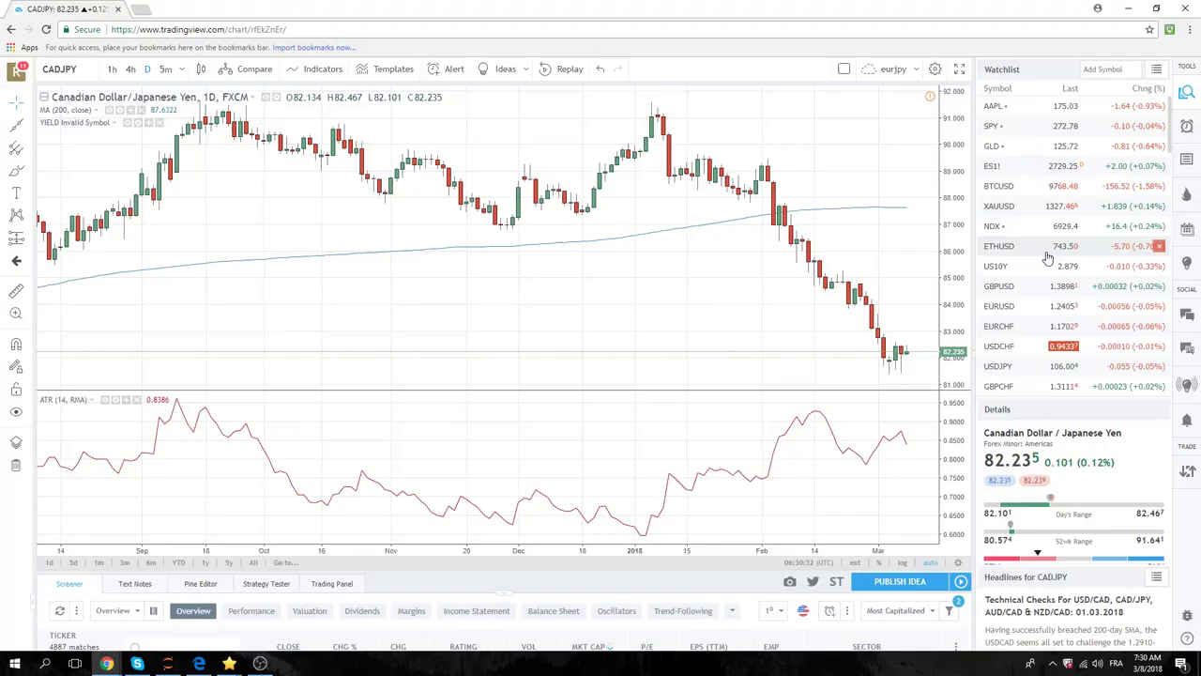
# Review the ES1! S&P 500 E-mini futures chart, then switch to USDJPY daily.
pyautogui.click(1022, 175)
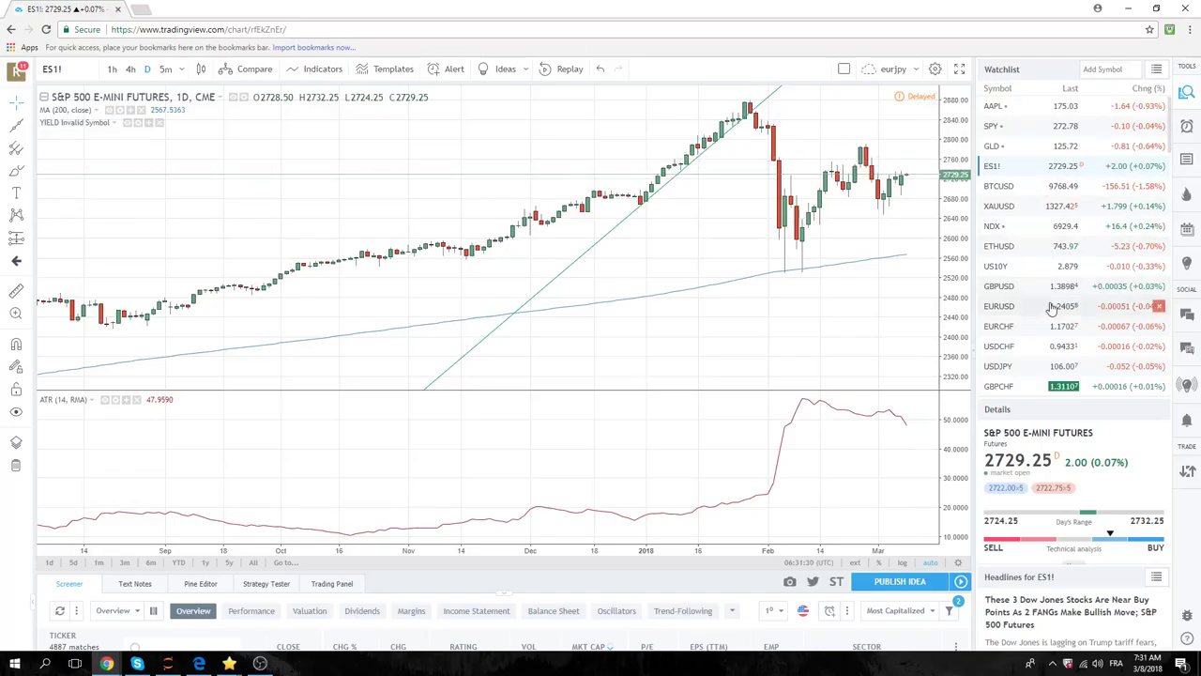
pyautogui.click(1007, 365)
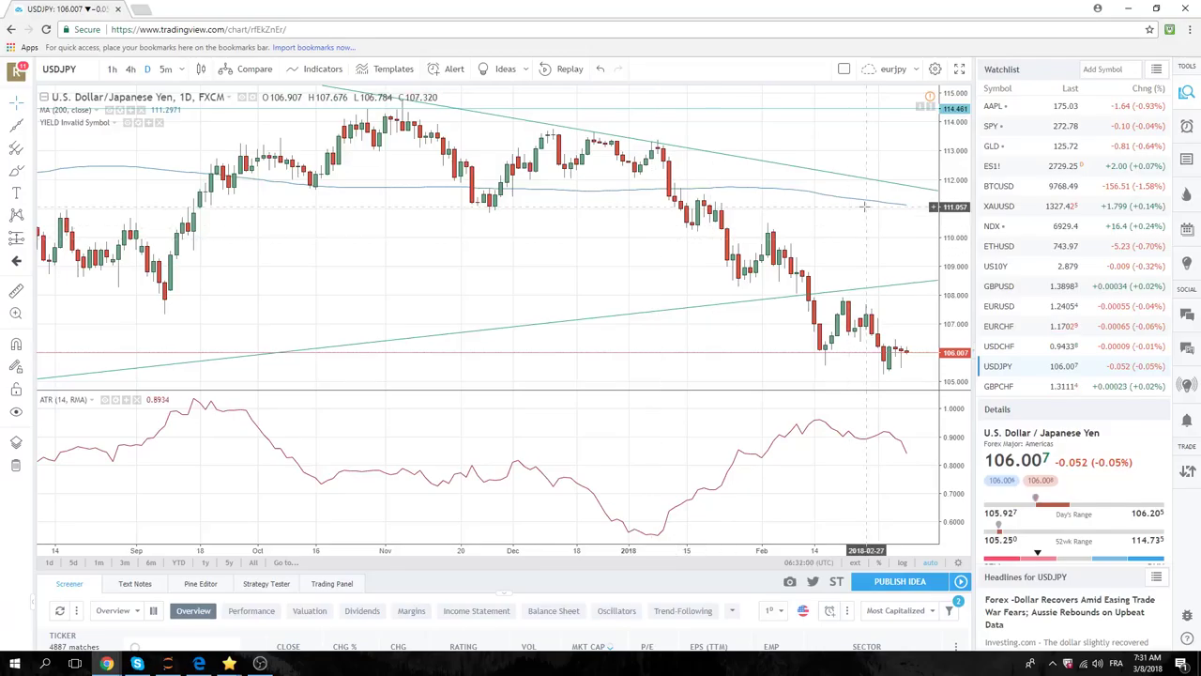
# Switch the daily chart to Coinbase BTCUSD from the watchlist.
pyautogui.click(1009, 187)
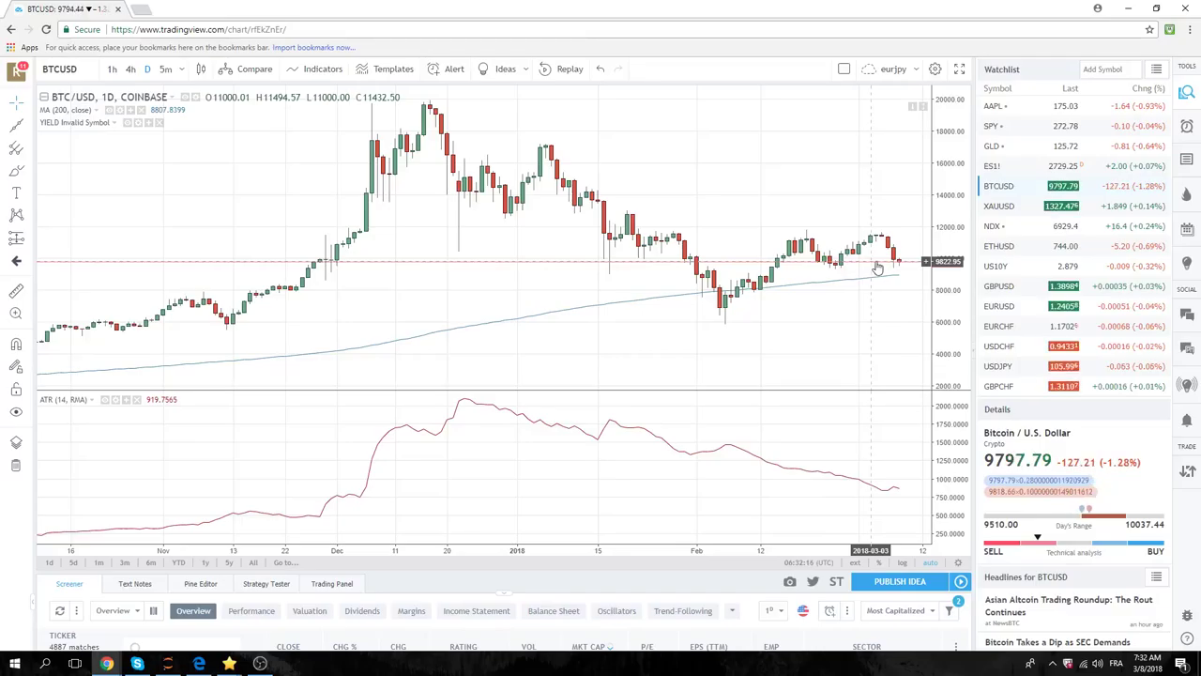
pyautogui.scroll(-2, 1021, 269)
pyautogui.scroll(-1, 1021, 269)
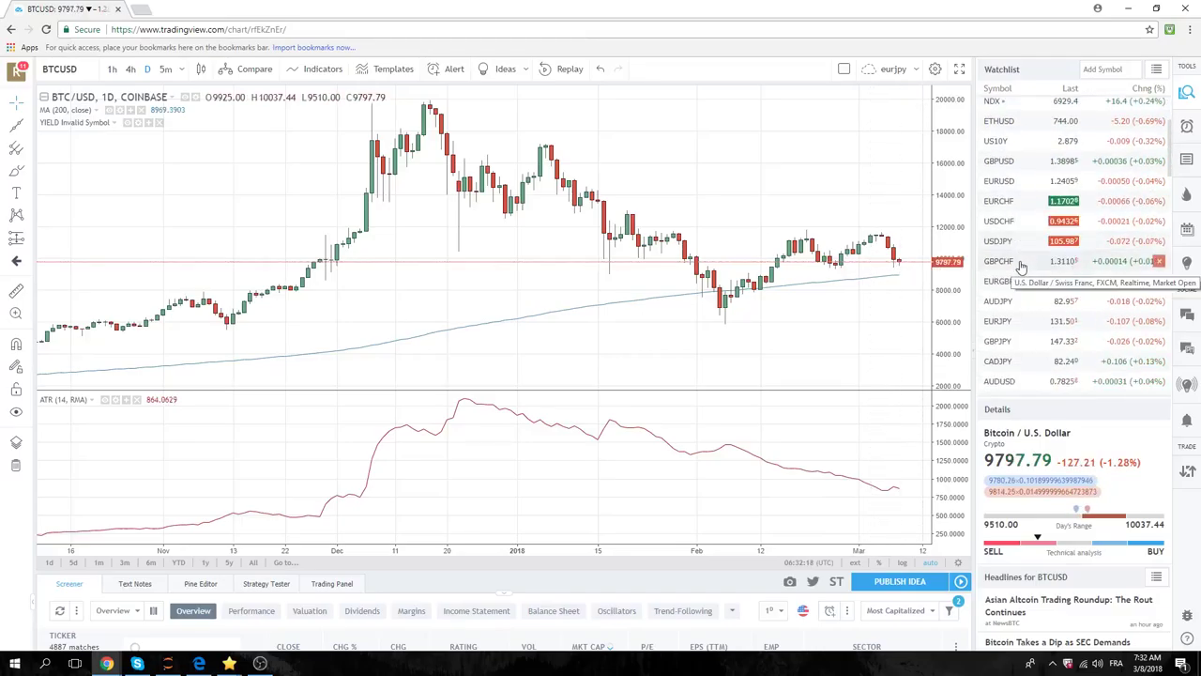